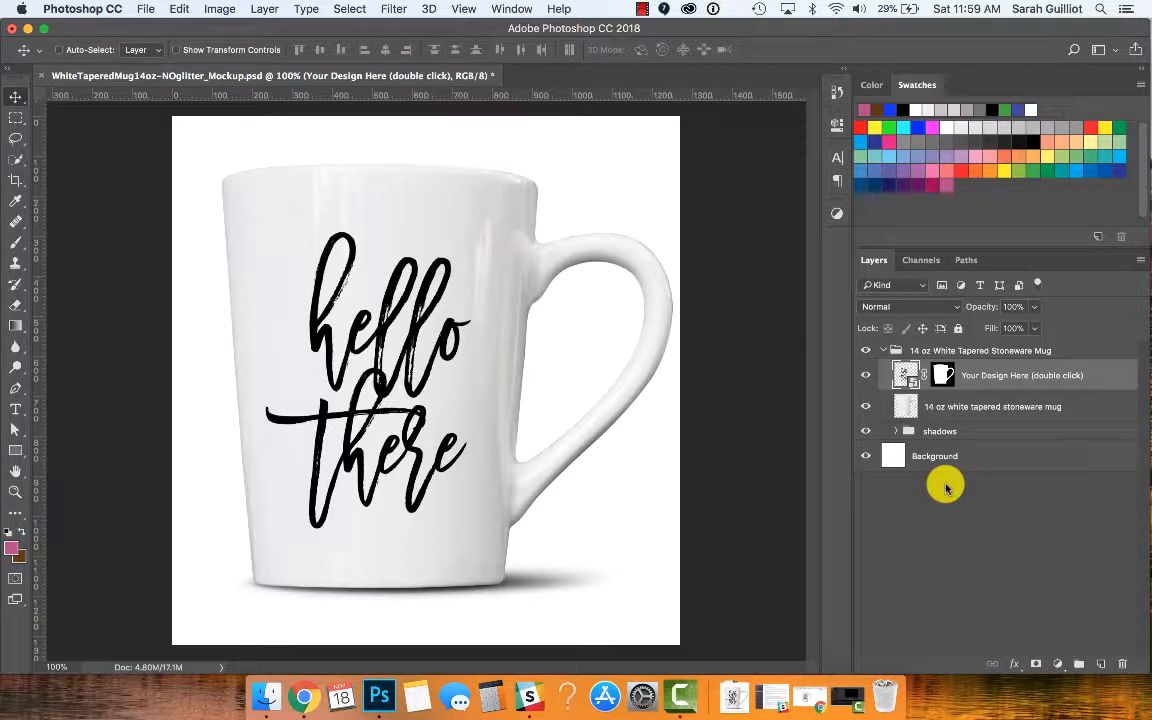
# Step: Examine the 14 oz White Tapered Stoneware Mug group by toggling visibility of the design layer, the mug layer and the shadows group
pyautogui.click(882, 350)
pyautogui.click(882, 350)
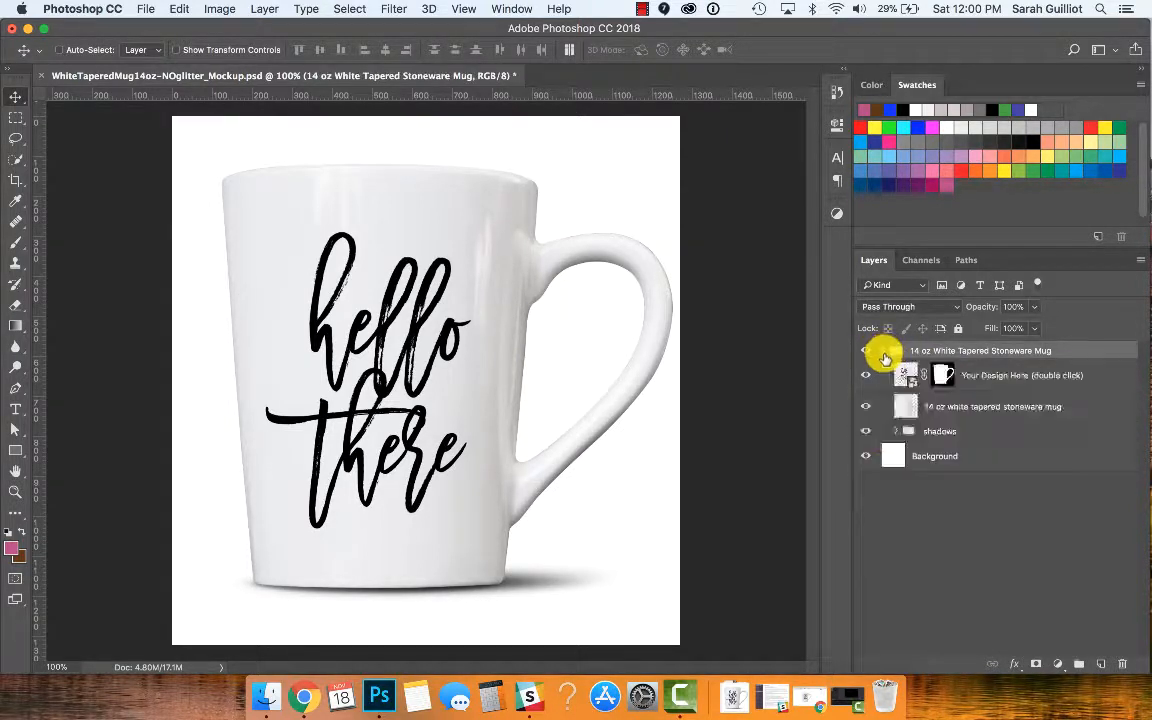
pyautogui.click(866, 375)
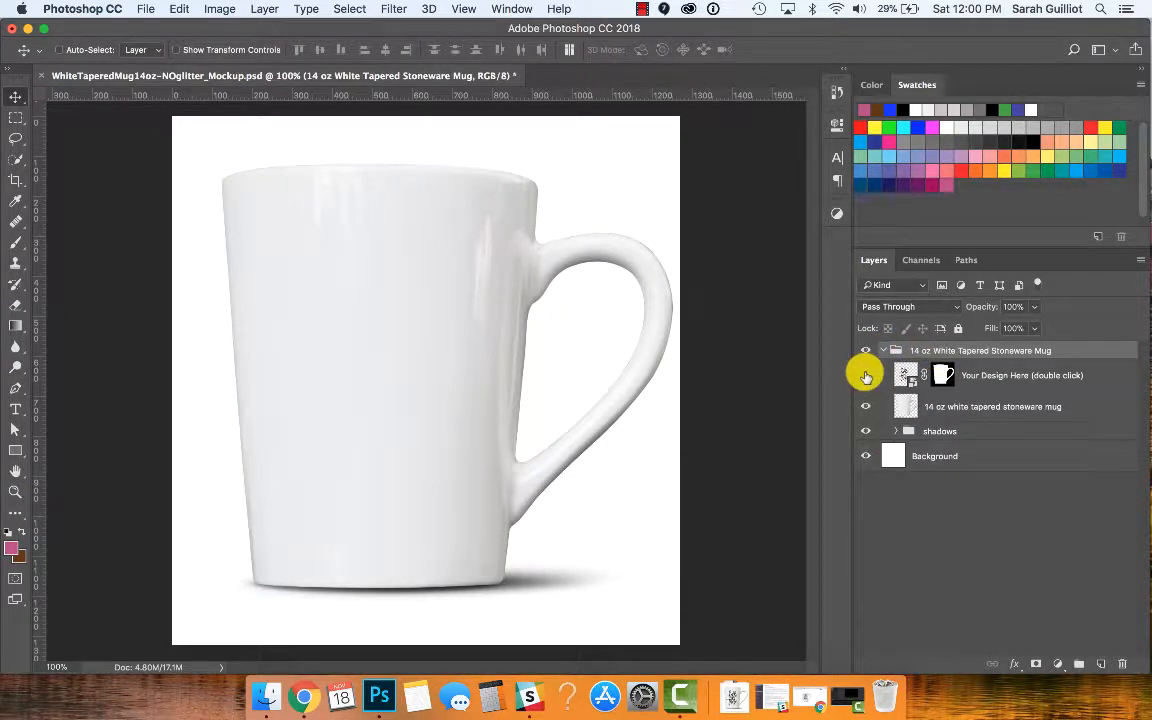
pyautogui.click(866, 375)
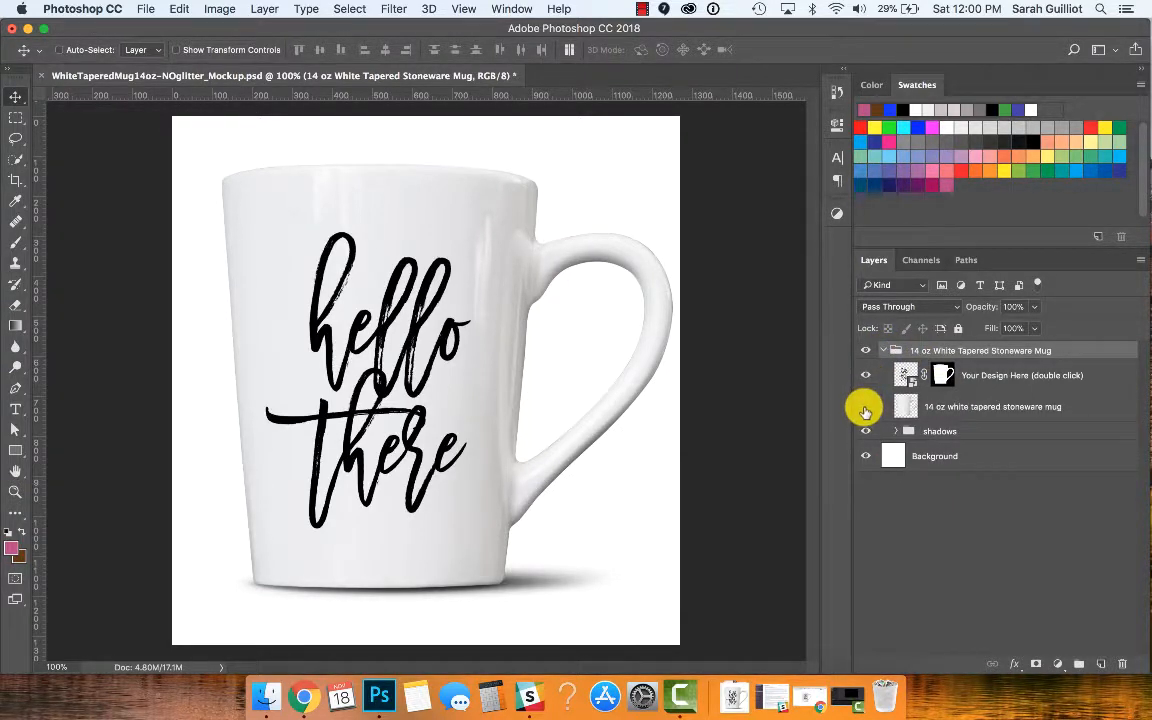
pyautogui.click(866, 407)
pyautogui.click(866, 407)
pyautogui.click(865, 431)
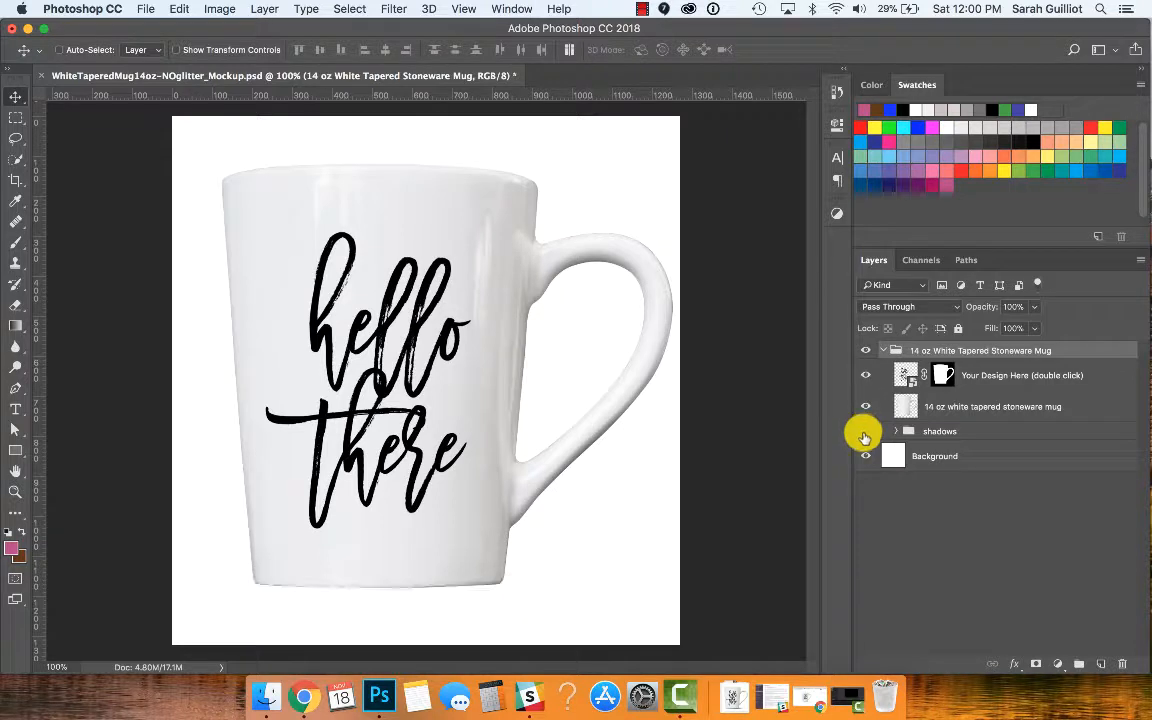
pyautogui.click(865, 431)
# Step: Inspect the shadows group by toggling the visibility of its shadow right, shadow spread out and shadow layers
pyautogui.click(896, 431)
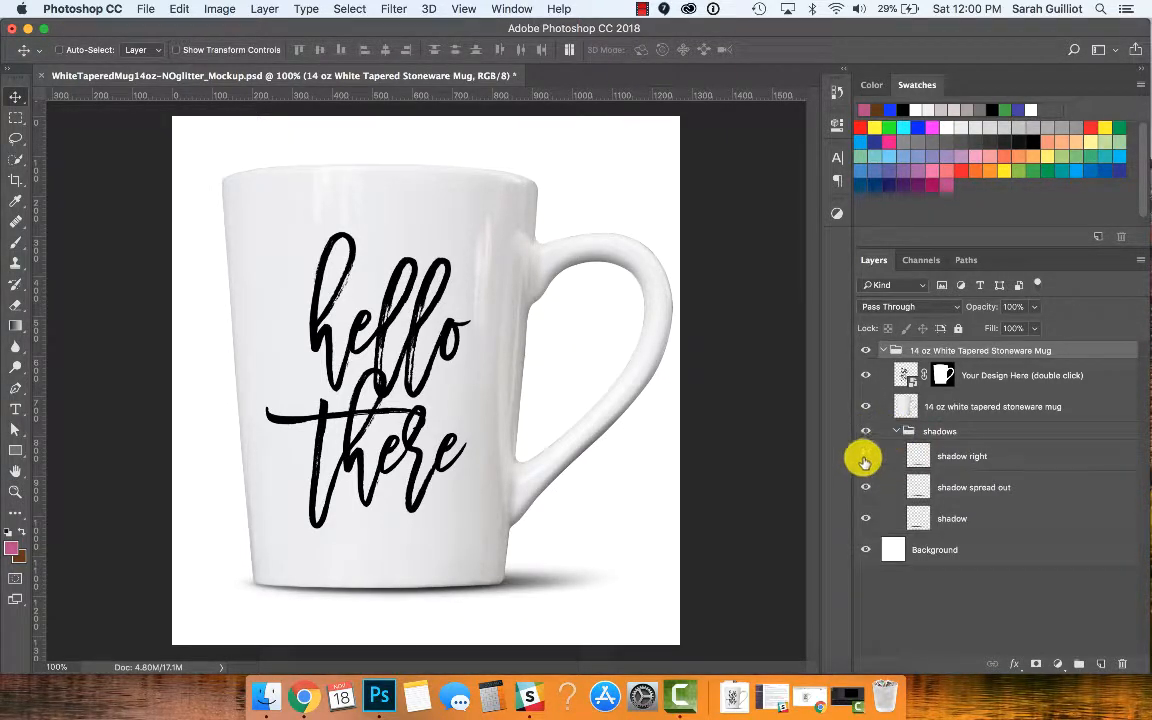
pyautogui.click(865, 456)
pyautogui.click(865, 456)
pyautogui.click(865, 487)
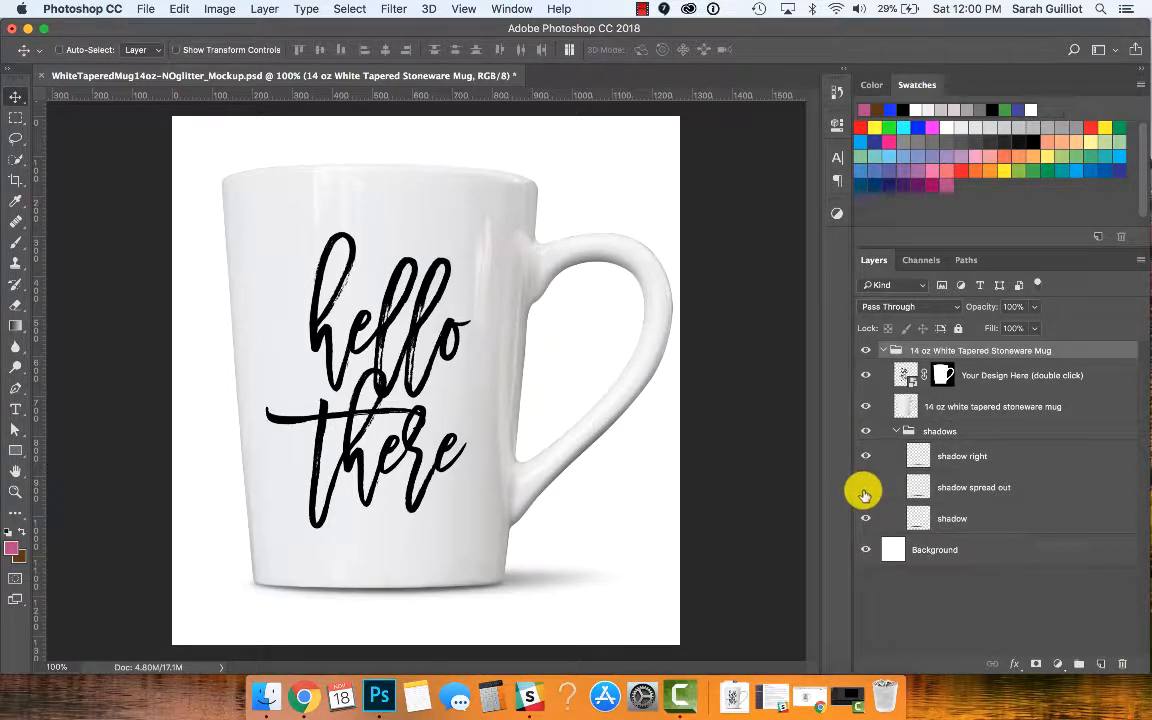
pyautogui.click(865, 487)
pyautogui.click(866, 522)
pyautogui.click(866, 524)
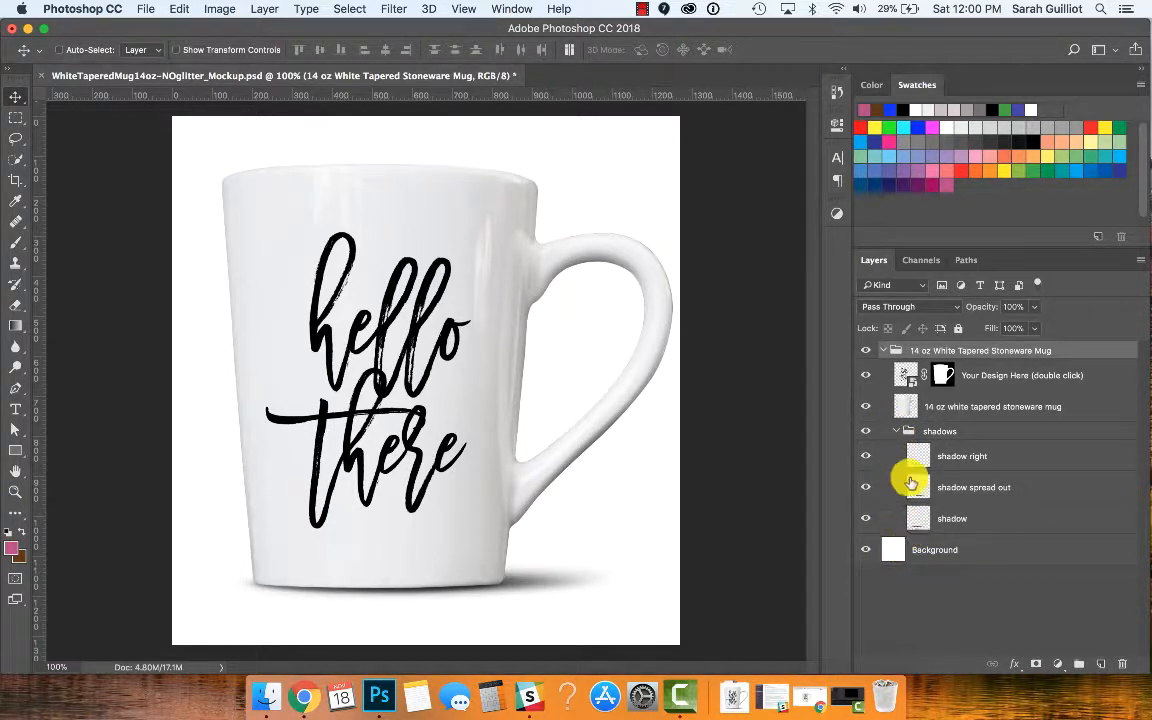
pyautogui.click(898, 432)
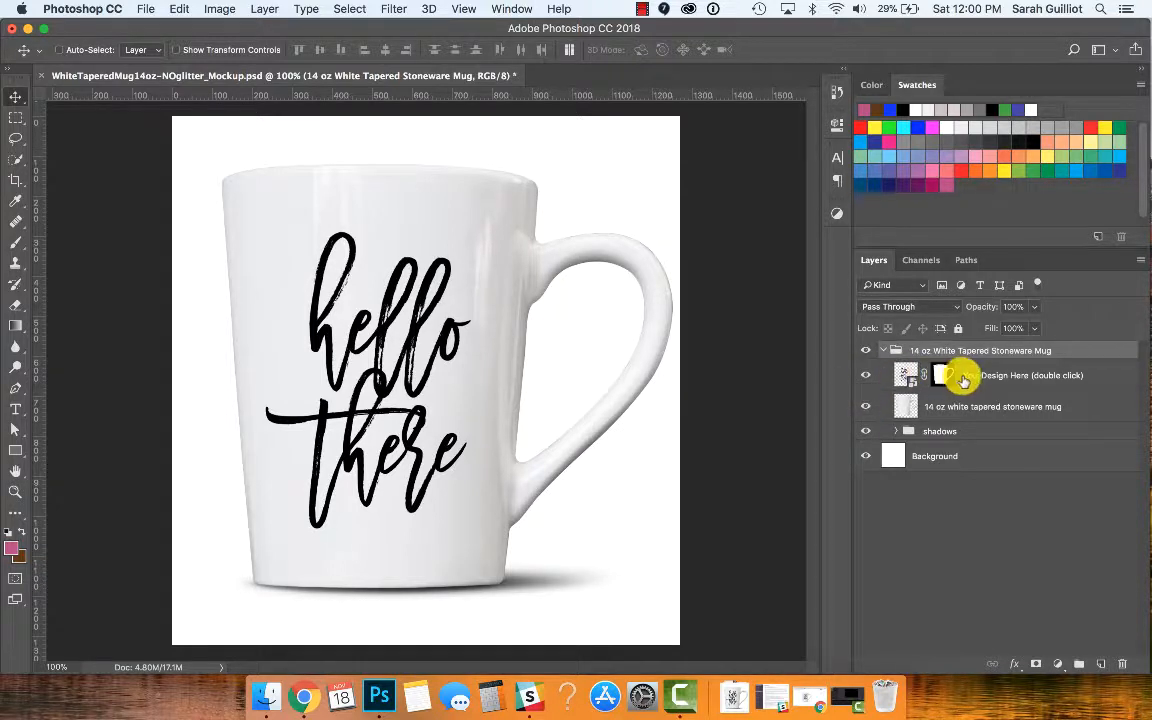
# Step: Open the Your Design Here smart object's contents and hide its hello there layer
pyautogui.click(944, 377)
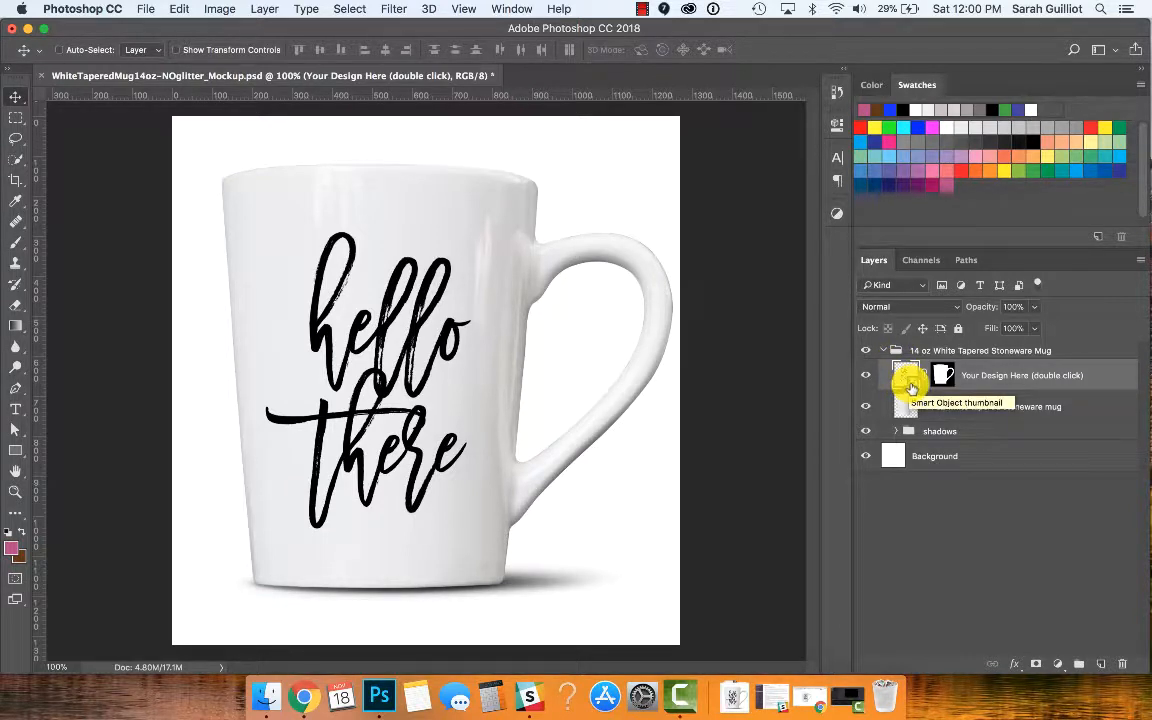
pyautogui.doubleClick(907, 379)
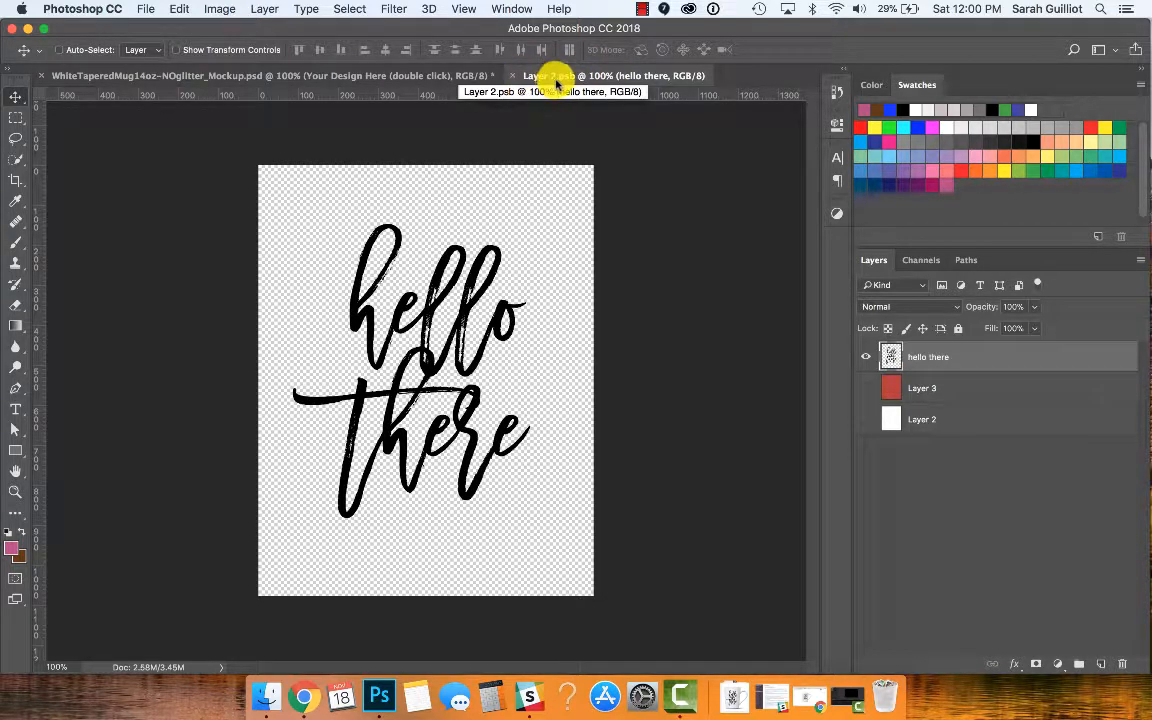
pyautogui.click(866, 358)
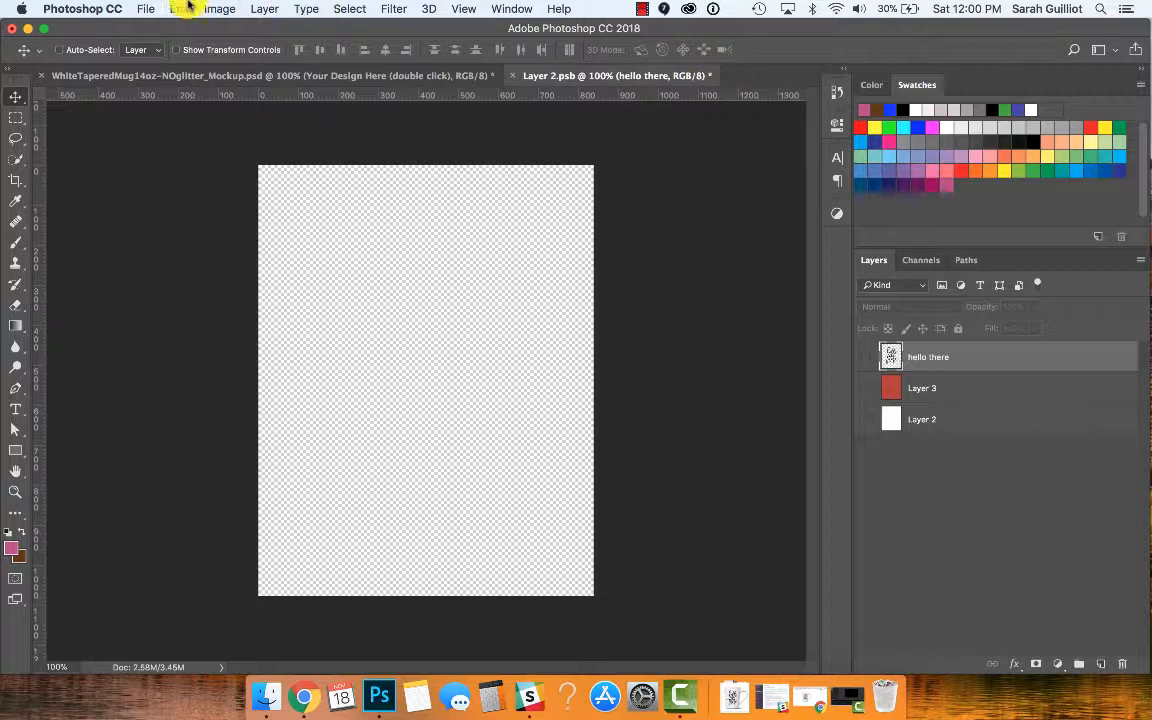
pyautogui.click(193, 74)
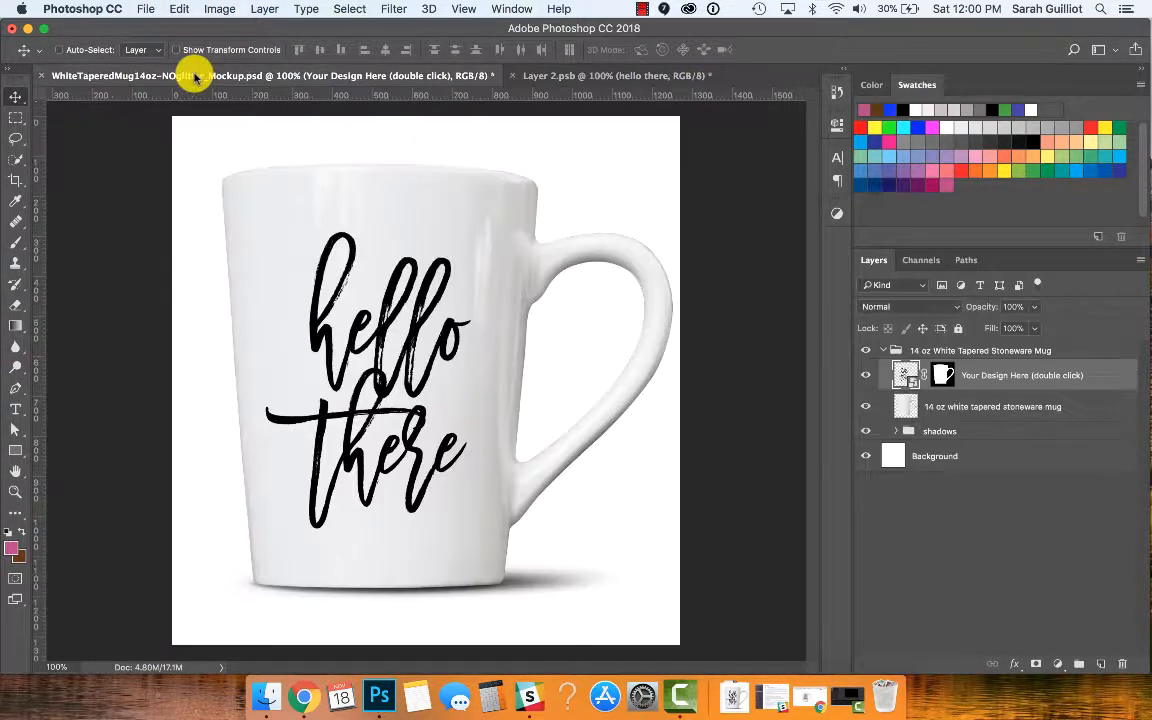
pyautogui.click(628, 77)
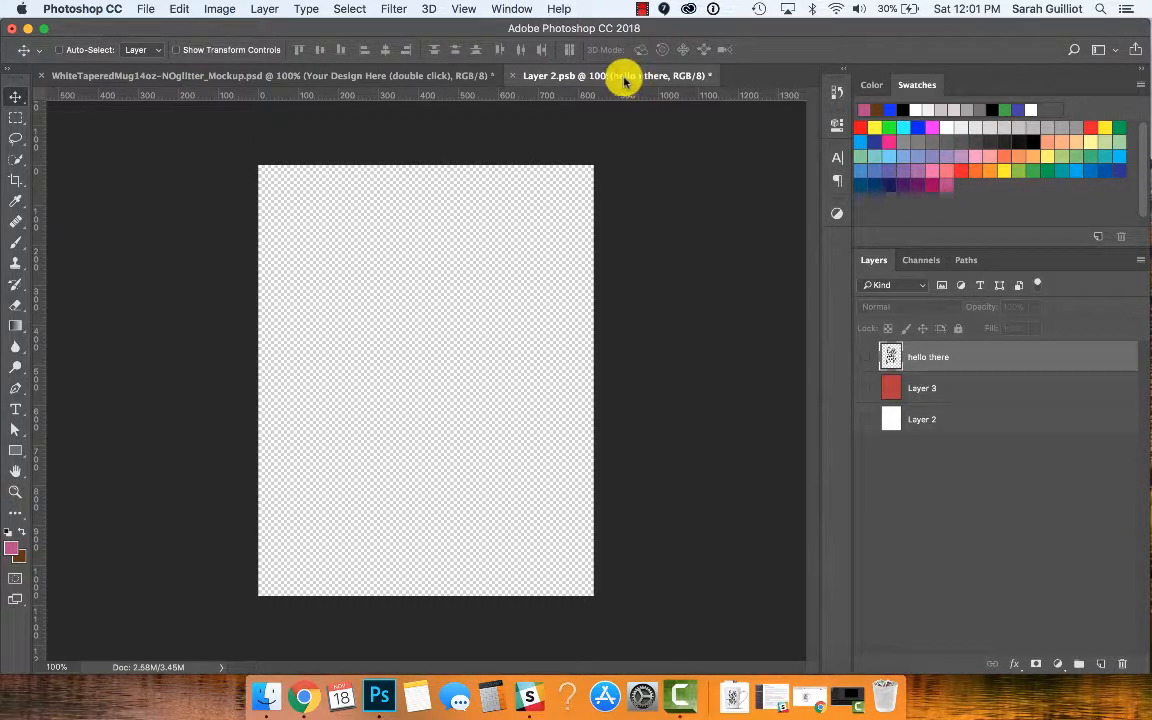
# Step: Save the smart object contents with the lettering hidden and check the result in the mug mockup
pyautogui.click(145, 8)
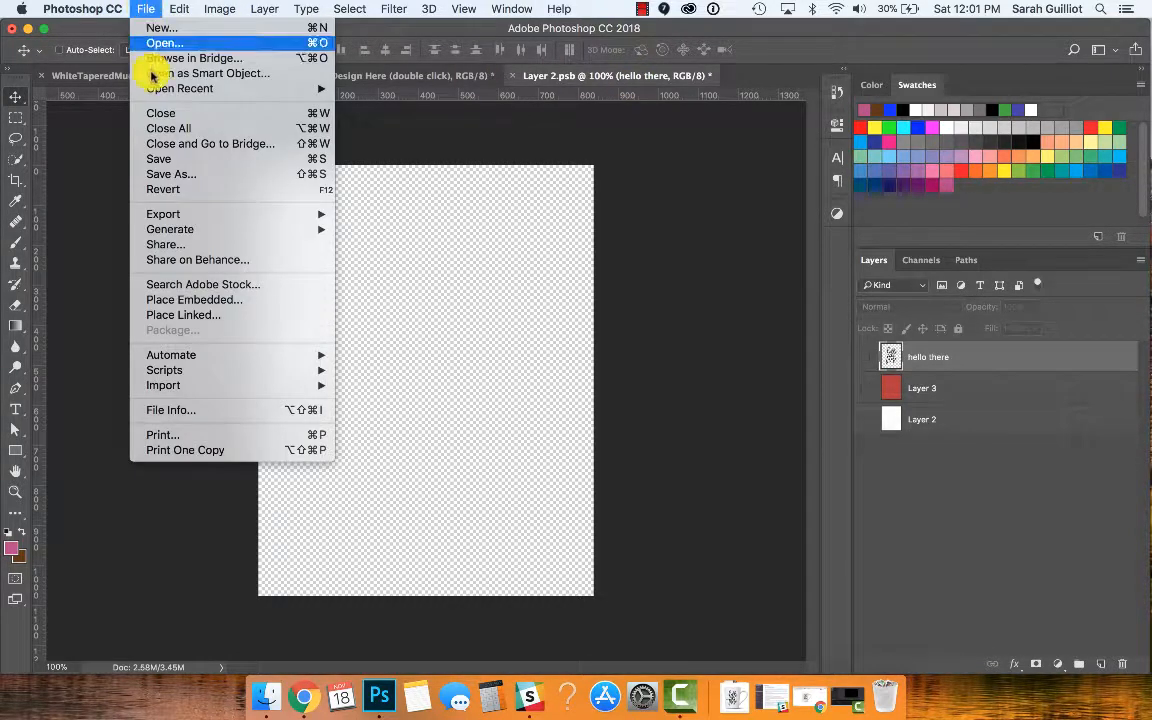
pyautogui.click(160, 160)
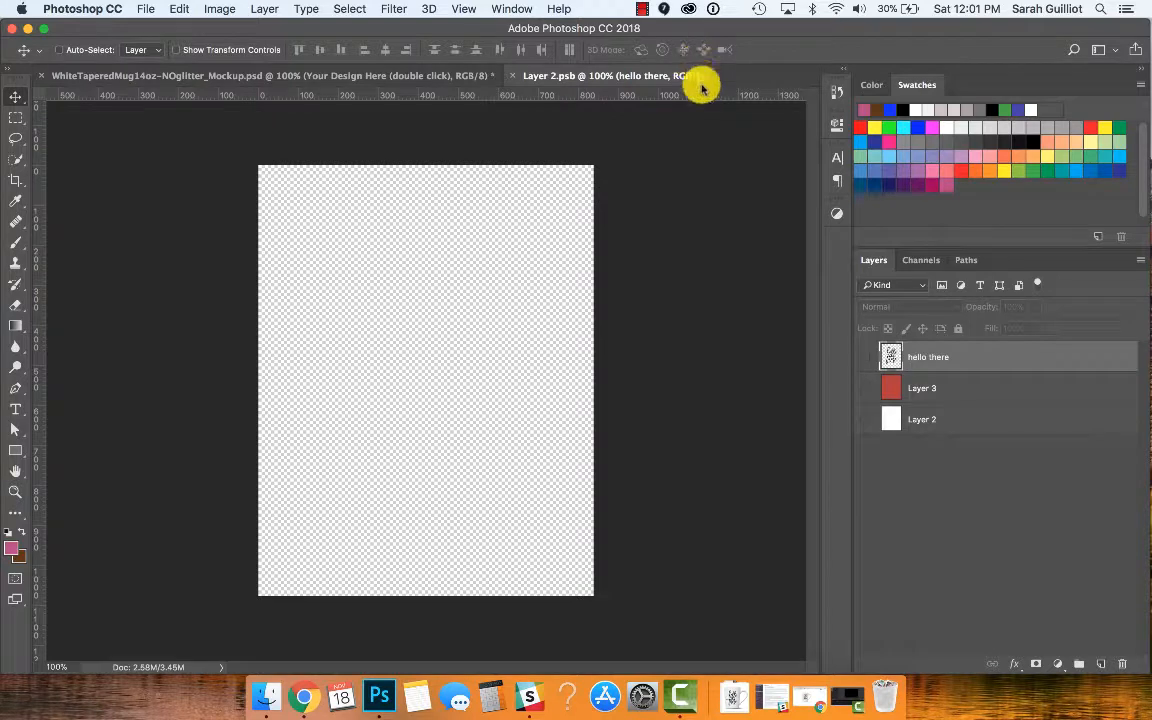
pyautogui.click(400, 76)
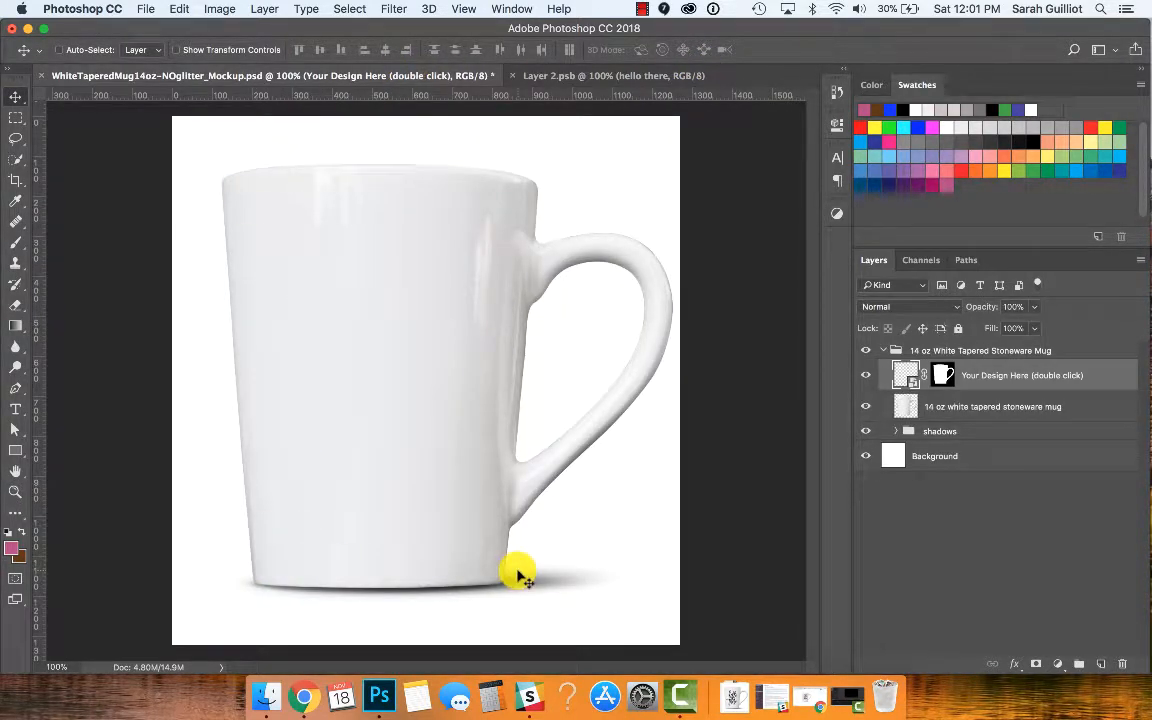
pyautogui.click(586, 74)
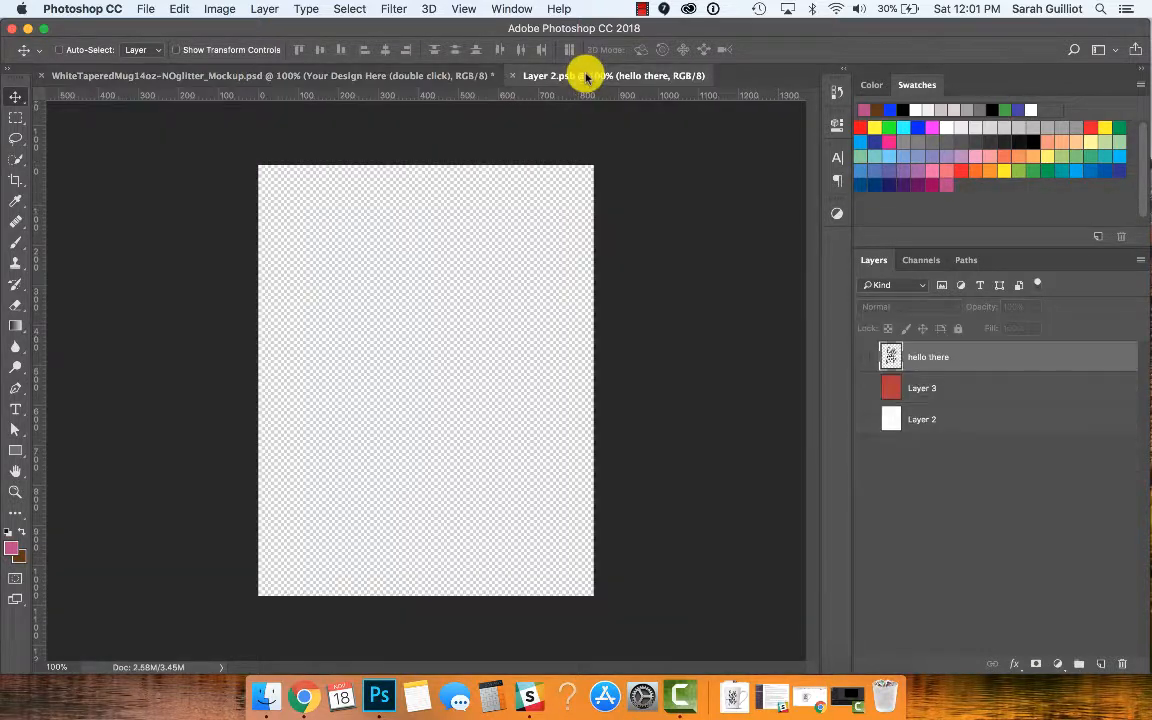
# Step: Show the red Layer 3 in the smart object, save it and check the mug mockup
pyautogui.click(865, 388)
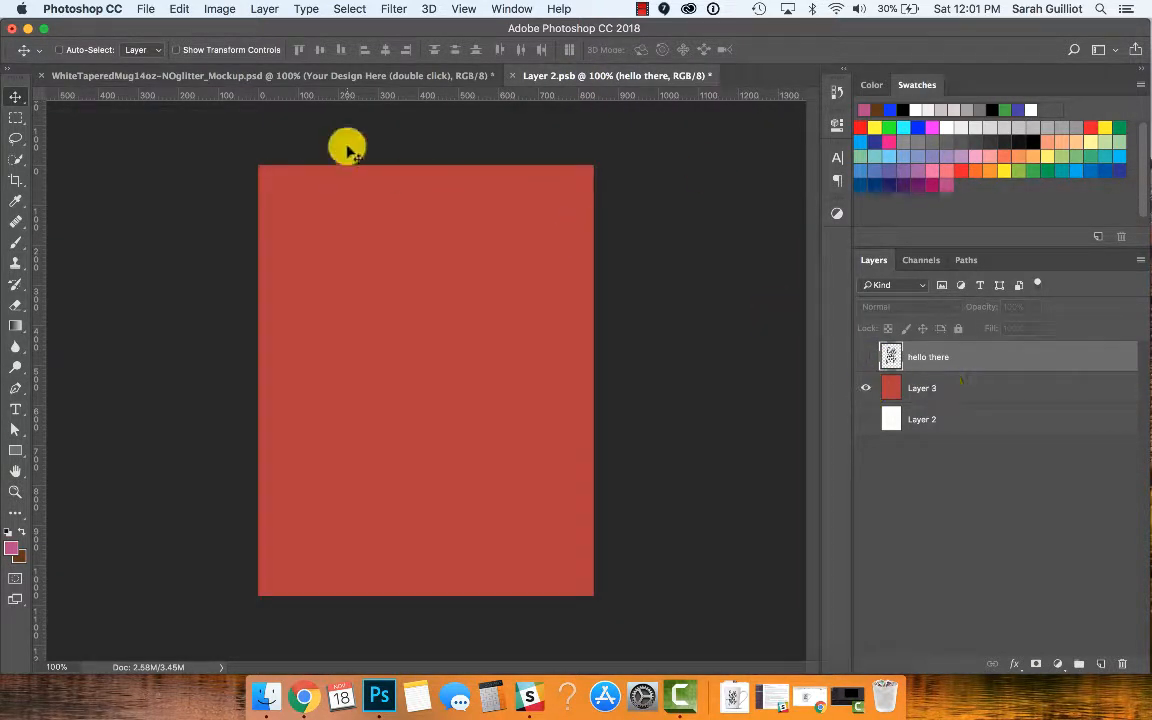
pyautogui.click(145, 9)
pyautogui.click(160, 160)
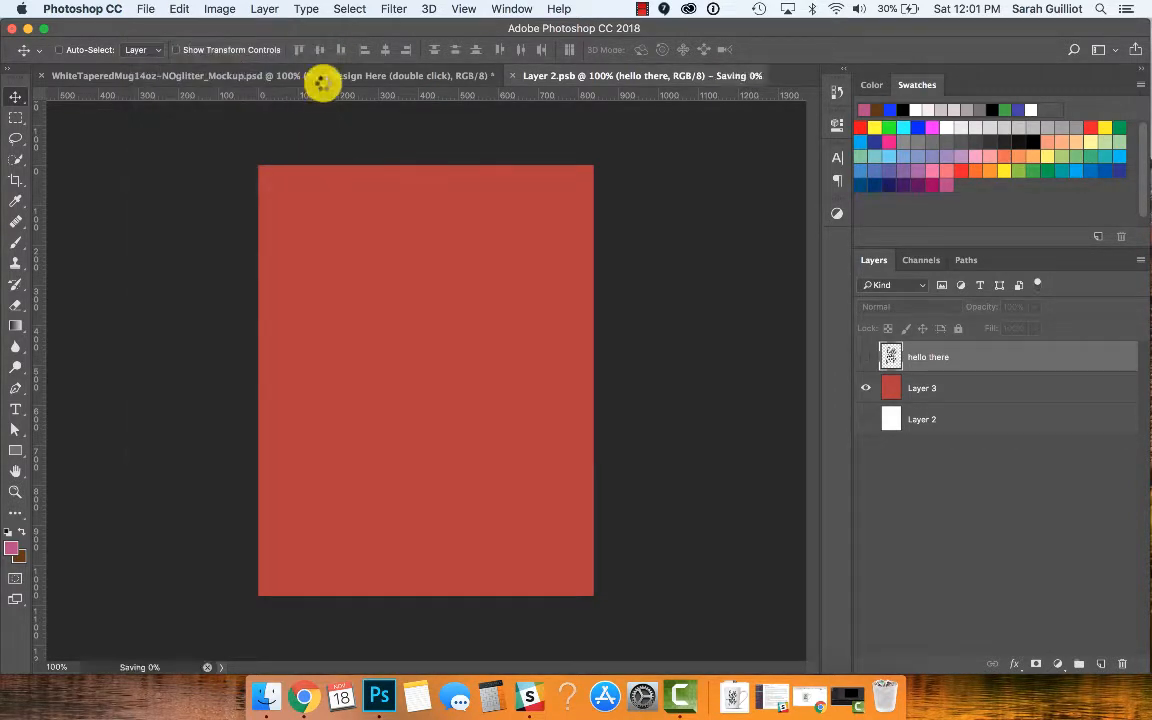
pyautogui.click(336, 76)
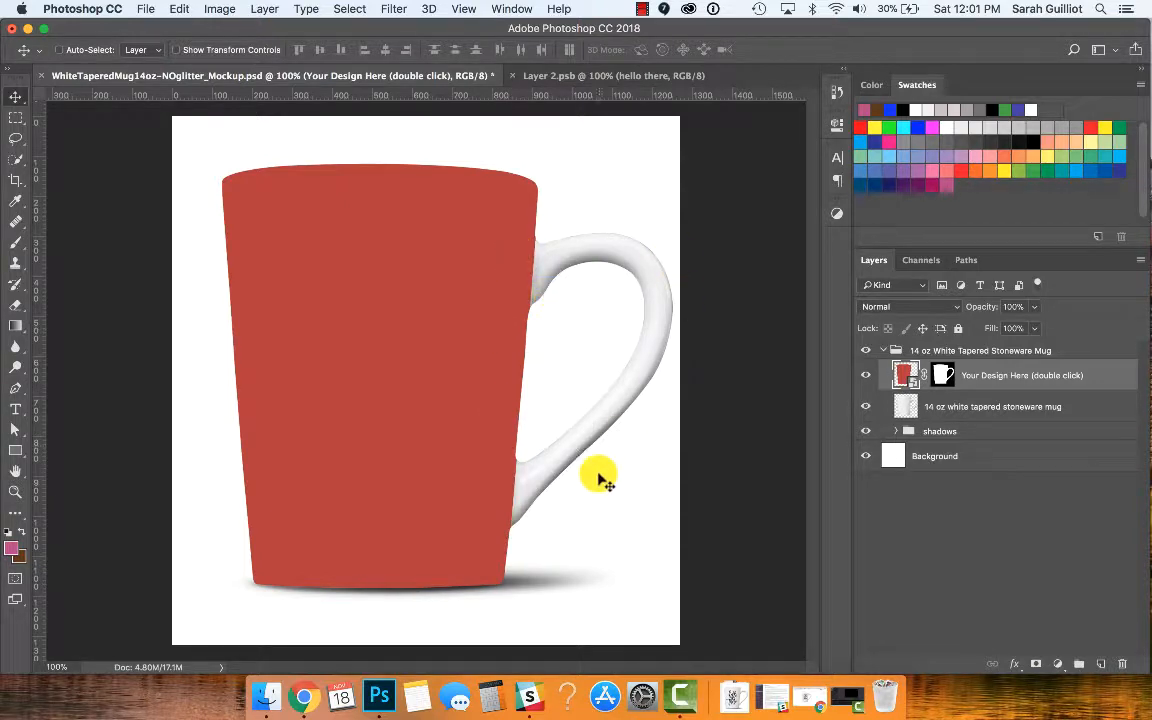
# Step: Hide Layer 3, show the hello there layer in the smart object and save it to update the mug mockup
pyautogui.click(549, 77)
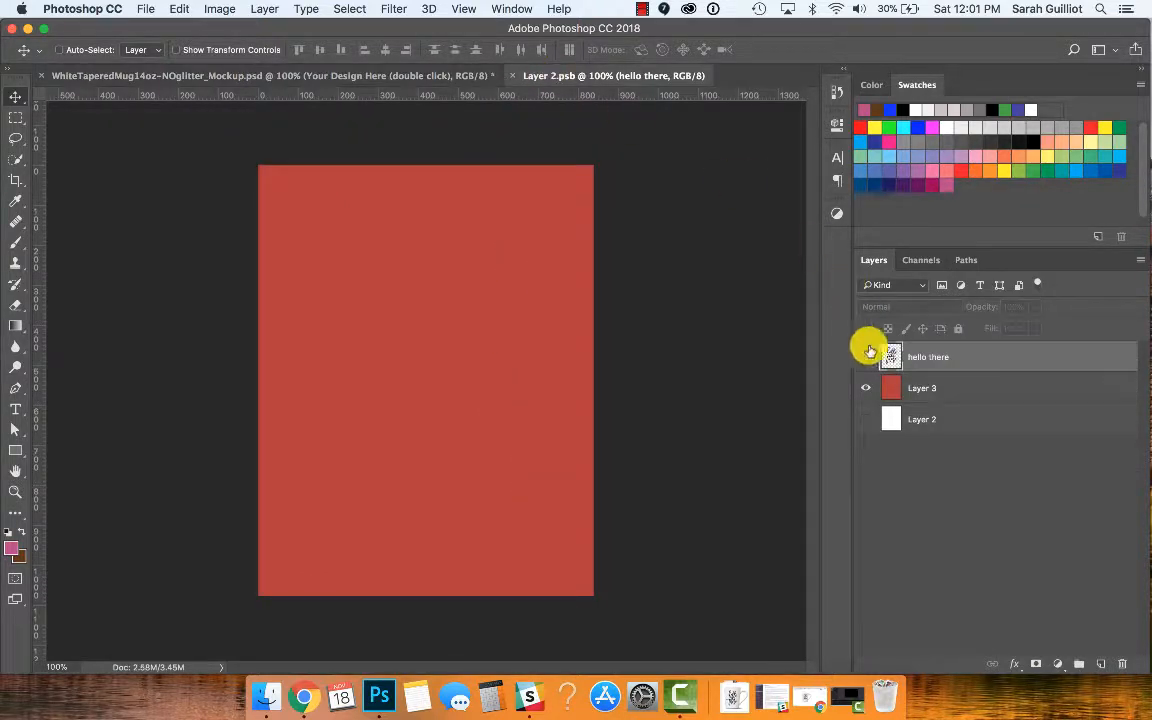
pyautogui.click(866, 388)
pyautogui.click(866, 357)
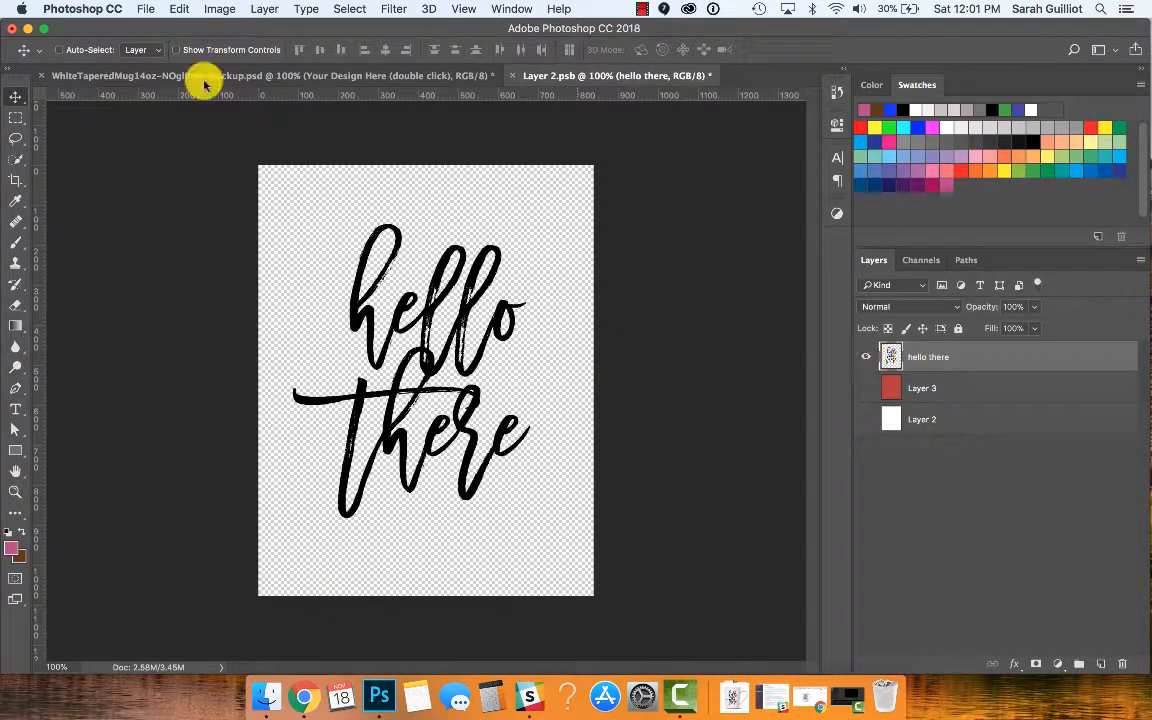
pyautogui.click(147, 10)
pyautogui.click(170, 160)
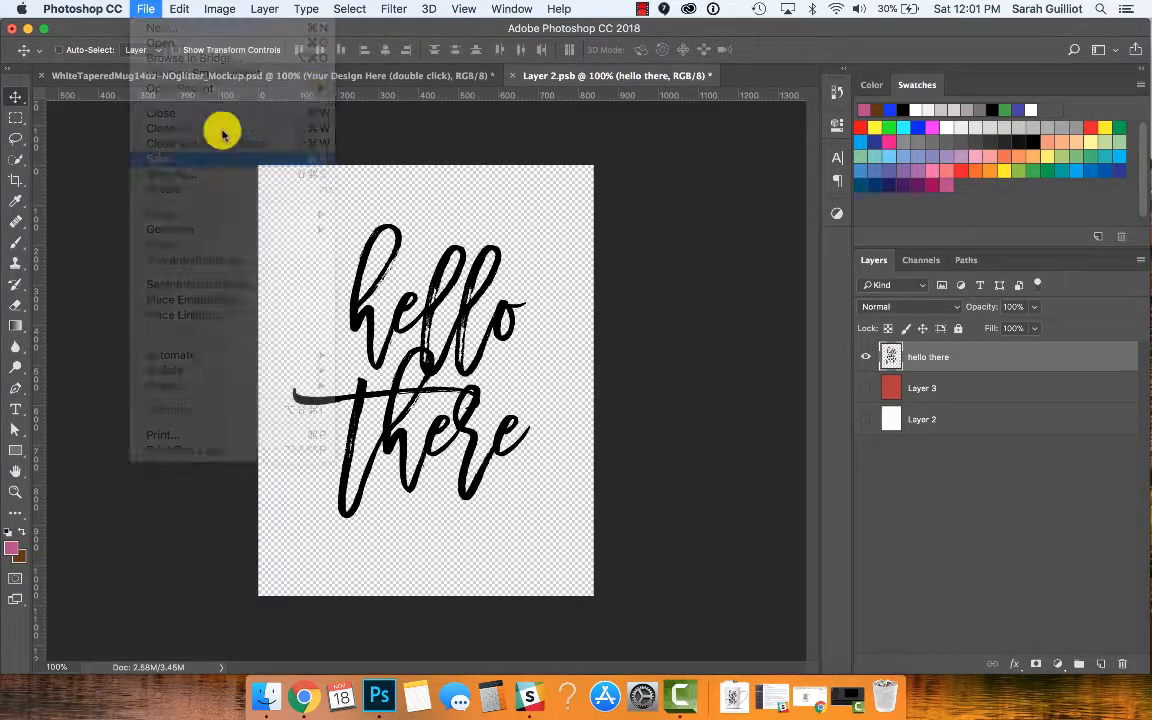
pyautogui.click(347, 73)
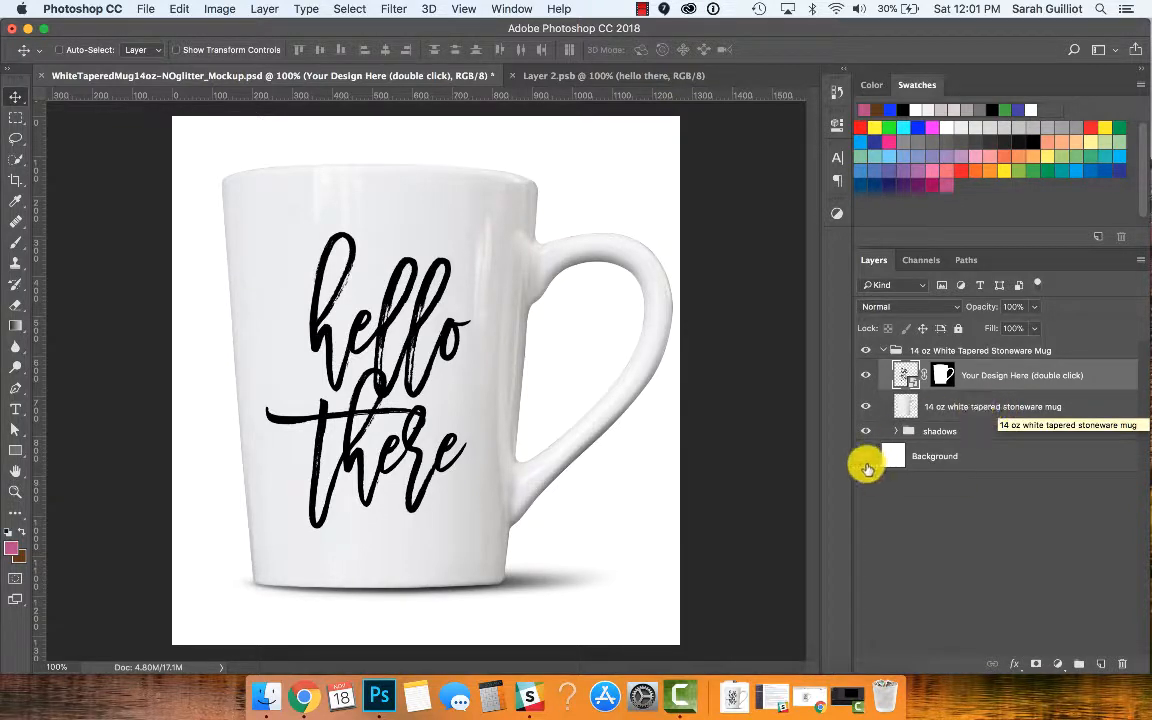
# Step: Preview the mug on transparency by toggling the visibility of the Background layer and the mug group
pyautogui.click(866, 457)
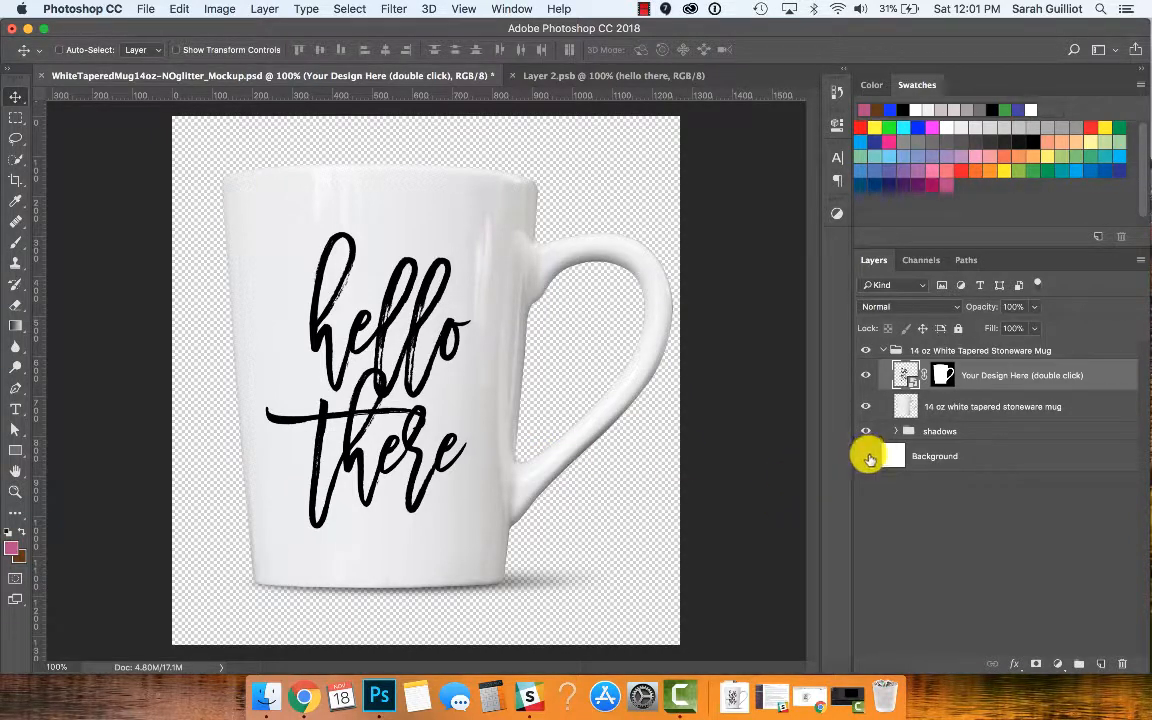
pyautogui.click(930, 350)
pyautogui.click(866, 350)
pyautogui.click(866, 350)
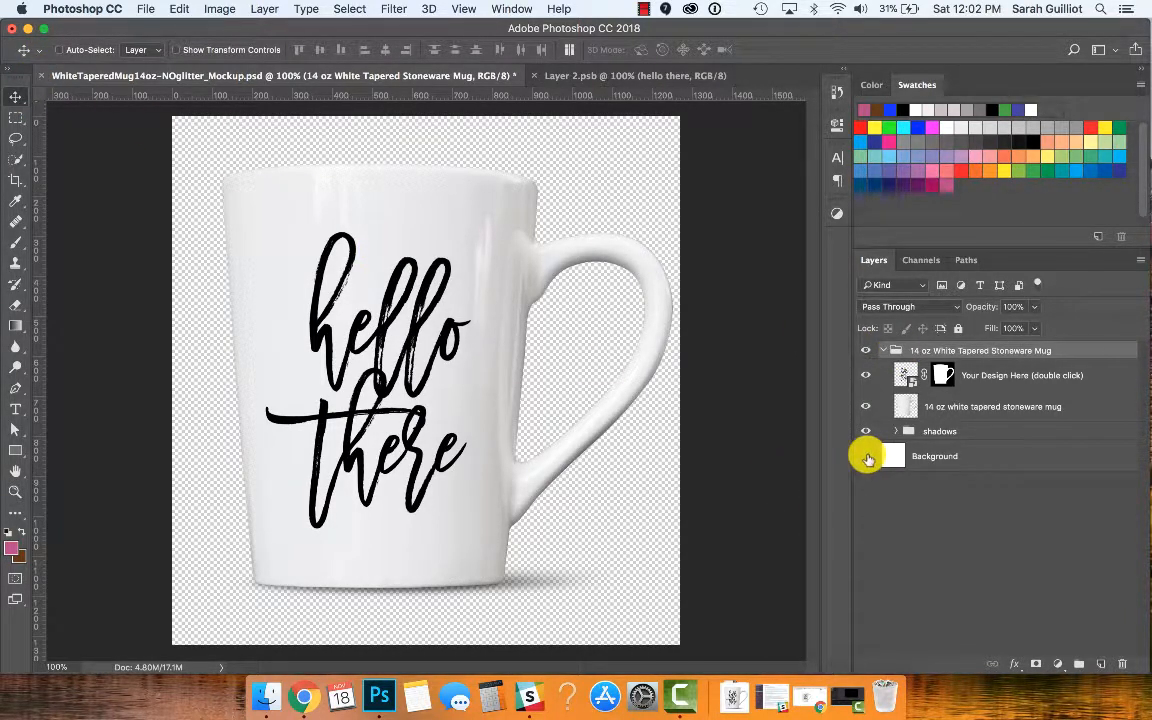
pyautogui.click(866, 456)
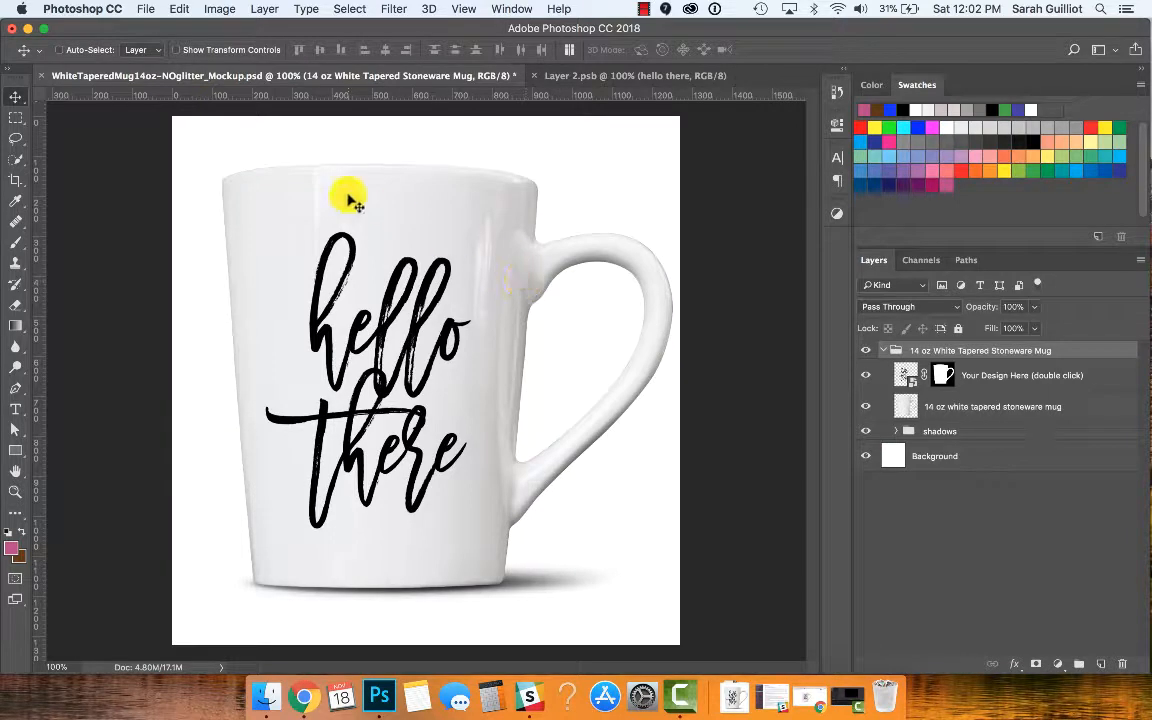
# Step: Hide the Your Design Here layer so that only the blank mug is displayed
pyautogui.moveTo(347, 193)
pyautogui.mouseDown()
pyautogui.moveTo(399, 226)
pyautogui.moveTo(270, 158)
pyautogui.moveTo(406, 224)
pyautogui.moveTo(319, 165)
pyautogui.moveTo(576, 180)
pyautogui.moveTo(319, 193)
pyautogui.moveTo(340, 200)
pyautogui.mouseUp()
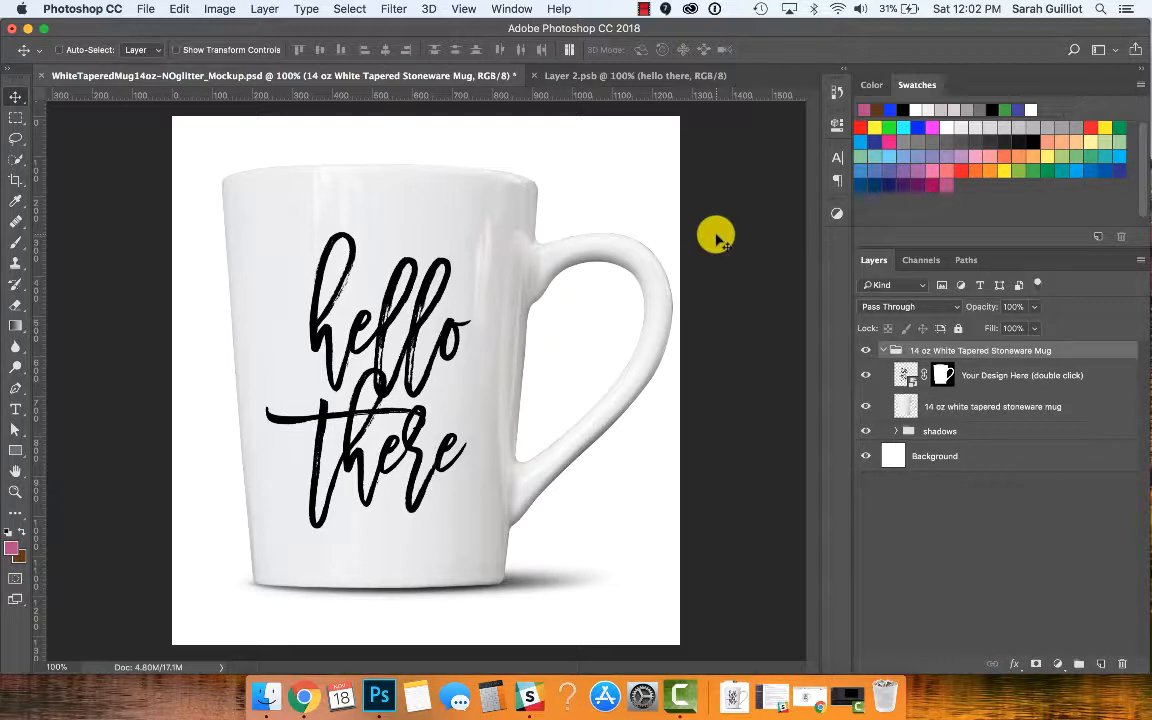
pyautogui.click(864, 376)
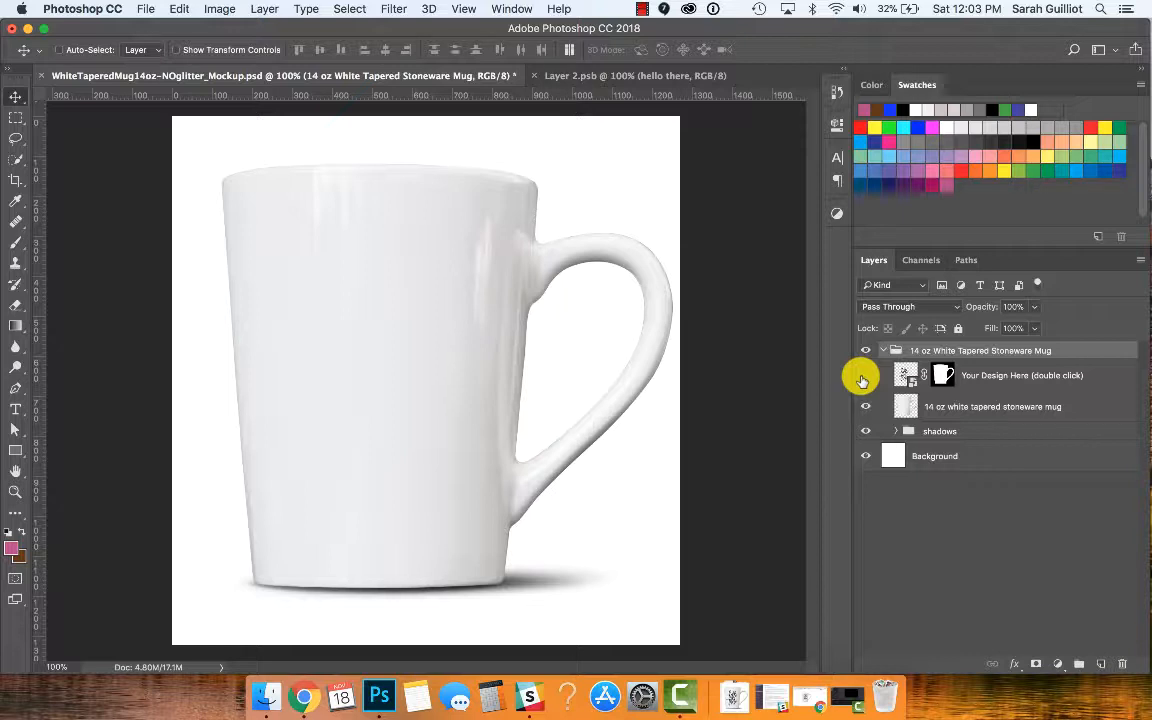
pyautogui.click(865, 376)
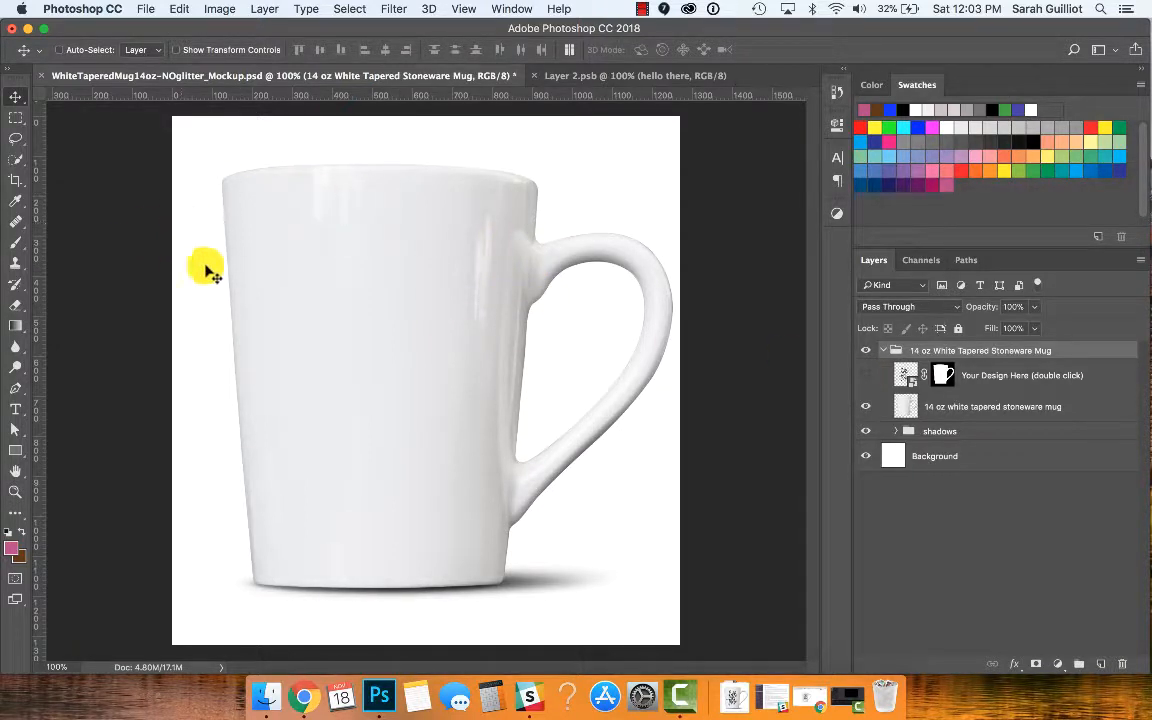